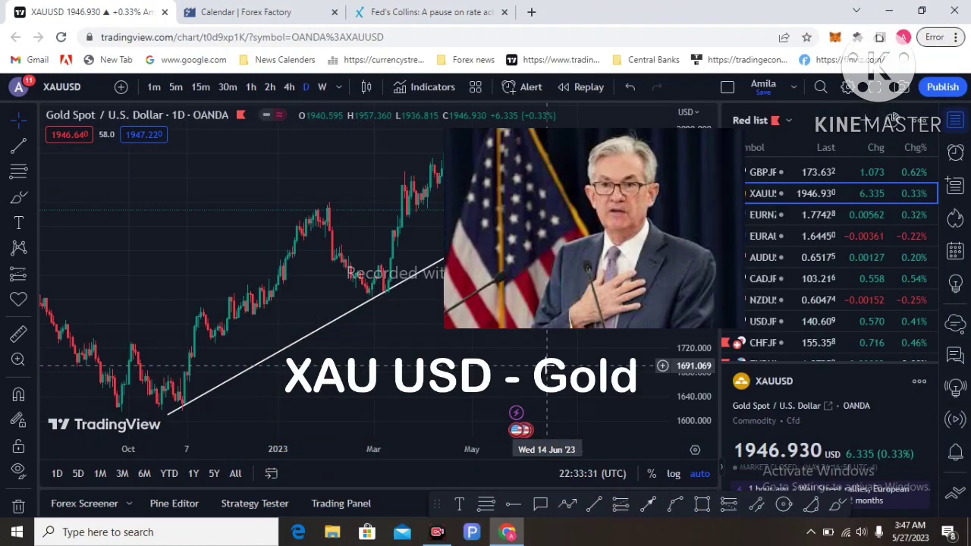
# Circle the three spots where price touches the rising trend line with the Brush: at its start, around early March 2023 and at the latest candles.
pyautogui.scroll(4, 546, 332)
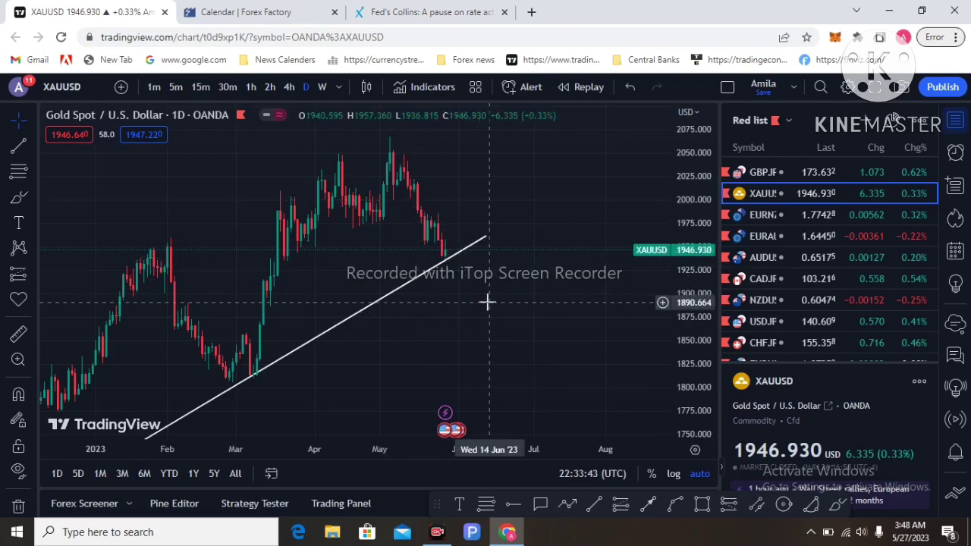
pyautogui.scroll(-3, 487, 302)
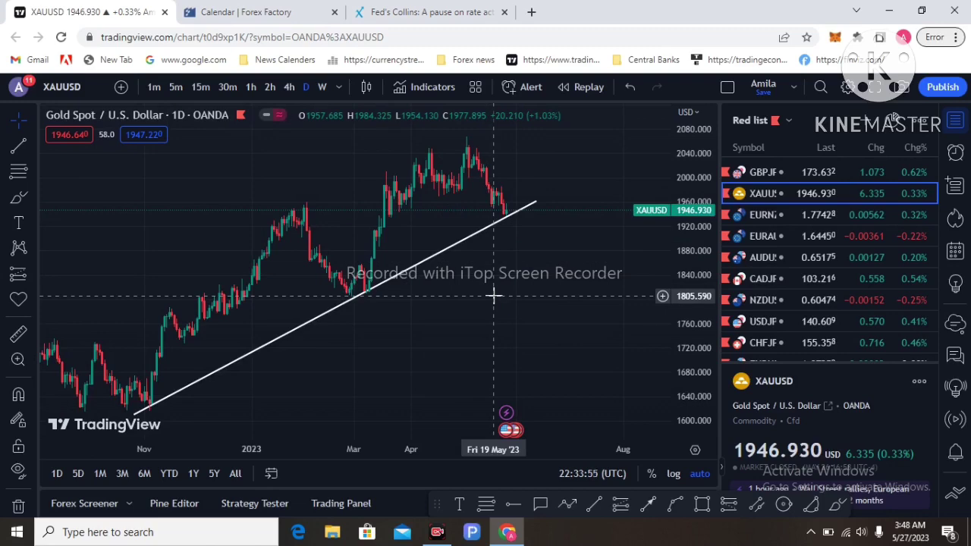
pyautogui.scroll(-2, 493, 296)
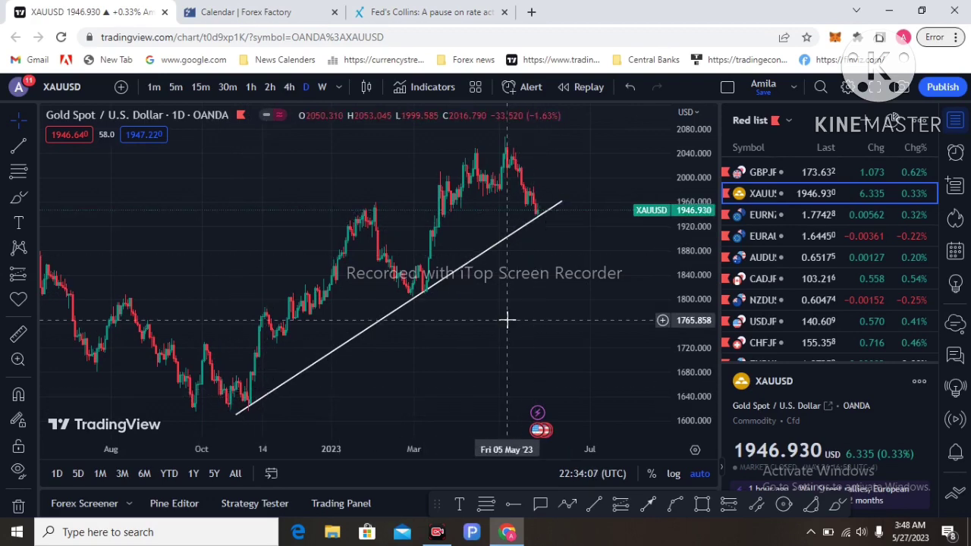
pyautogui.click(30, 203)
pyautogui.click(80, 186)
pyautogui.moveTo(256, 403)
pyautogui.mouseDown()
pyautogui.moveTo(243, 407)
pyautogui.moveTo(242, 397)
pyautogui.moveTo(268, 400)
pyautogui.moveTo(254, 415)
pyautogui.mouseUp()
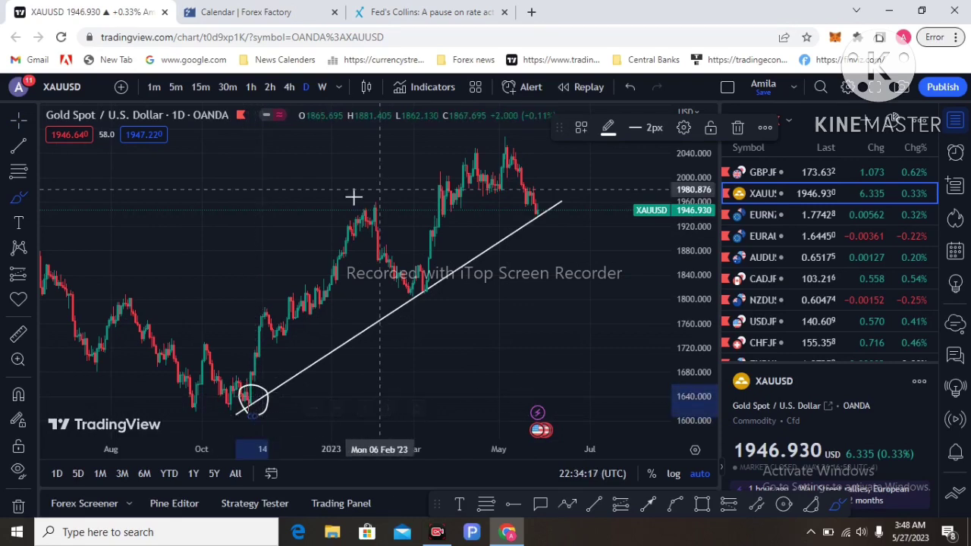
pyautogui.click(27, 199)
pyautogui.moveTo(411, 292)
pyautogui.mouseDown()
pyautogui.moveTo(423, 268)
pyautogui.moveTo(433, 288)
pyautogui.moveTo(411, 305)
pyautogui.mouseUp()
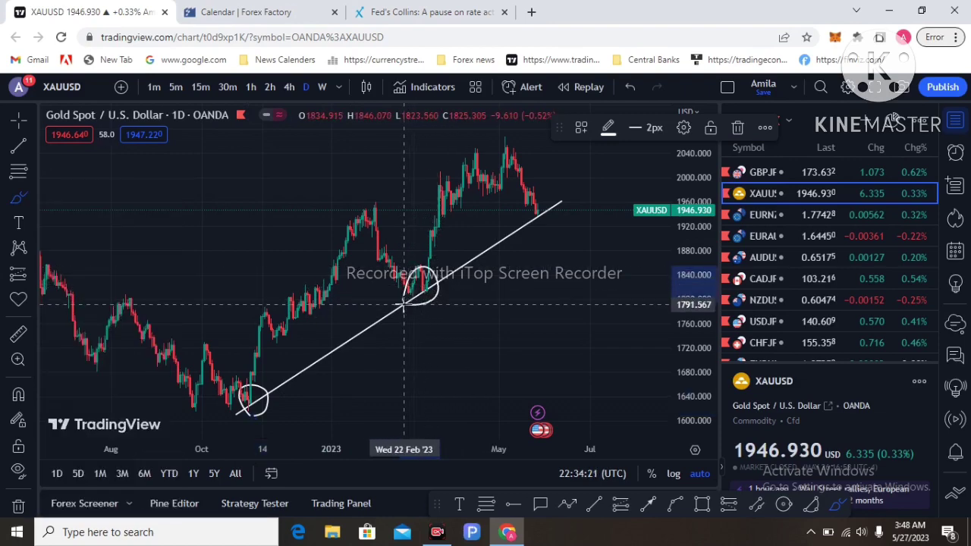
pyautogui.click(27, 199)
pyautogui.moveTo(536, 225)
pyautogui.mouseDown()
pyautogui.moveTo(531, 199)
pyautogui.moveTo(553, 203)
pyautogui.moveTo(543, 225)
pyautogui.mouseUp()
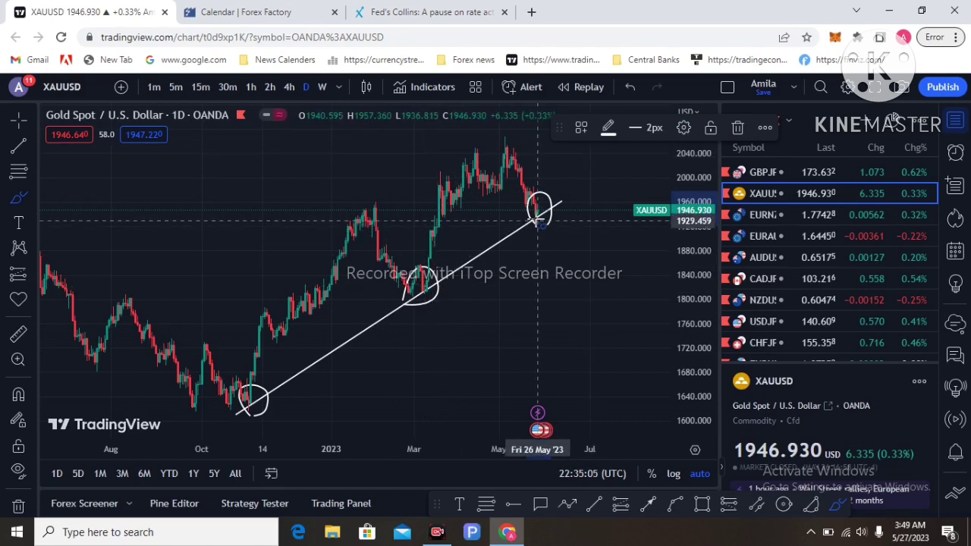
# Undo the three brush circles along the rising trend line.
pyautogui.scroll(3, 493, 319)
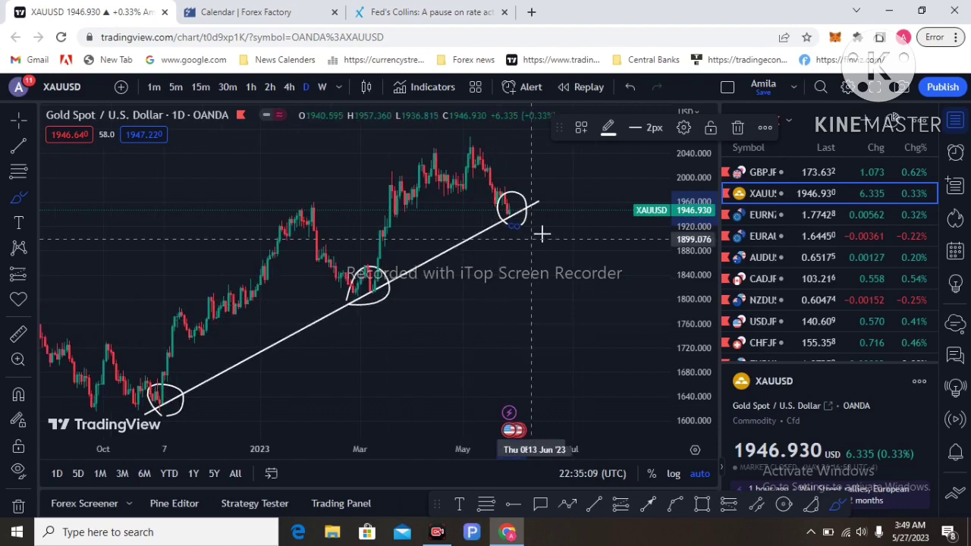
pyautogui.click(630, 89)
pyautogui.click(630, 89)
pyautogui.click(630, 88)
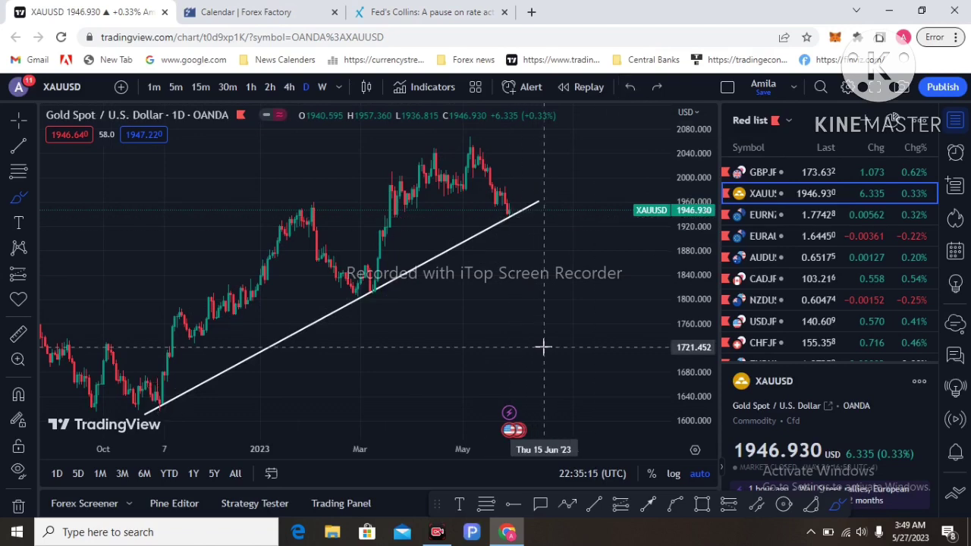
# Switch to the ForexLive article on a pause in Fed rate action and read its headline and key bullet points.
pyautogui.click(396, 12)
pyautogui.scroll(-1, 282, 337)
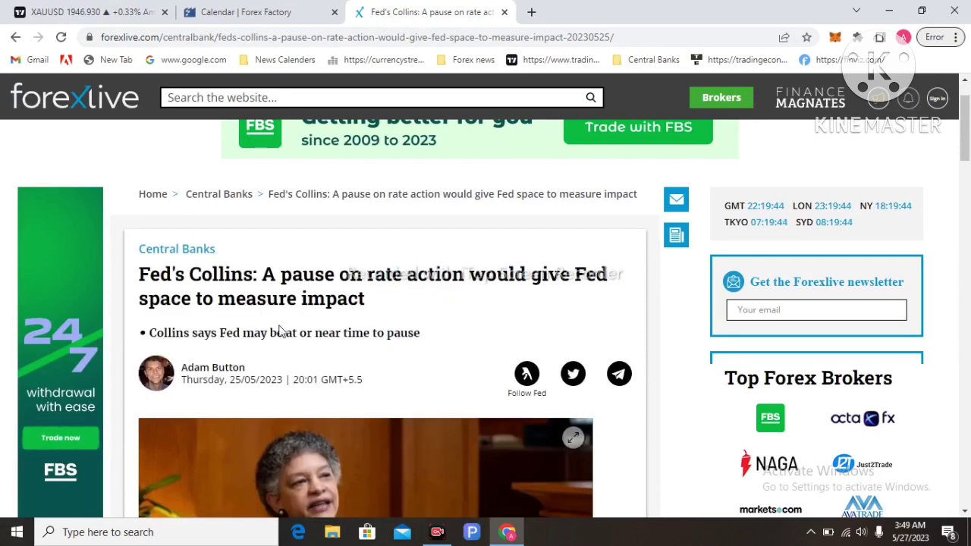
pyautogui.scroll(-5, 280, 333)
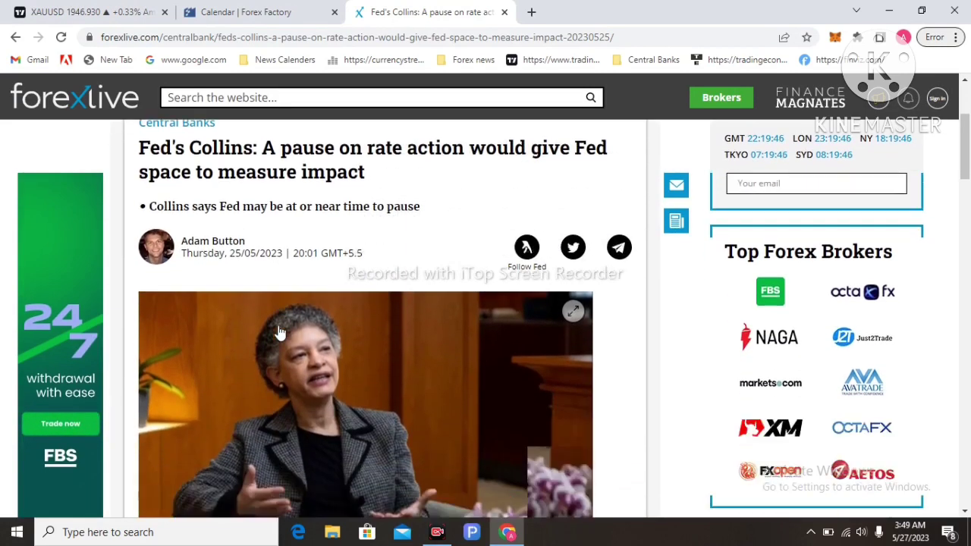
pyautogui.scroll(-1, 278, 334)
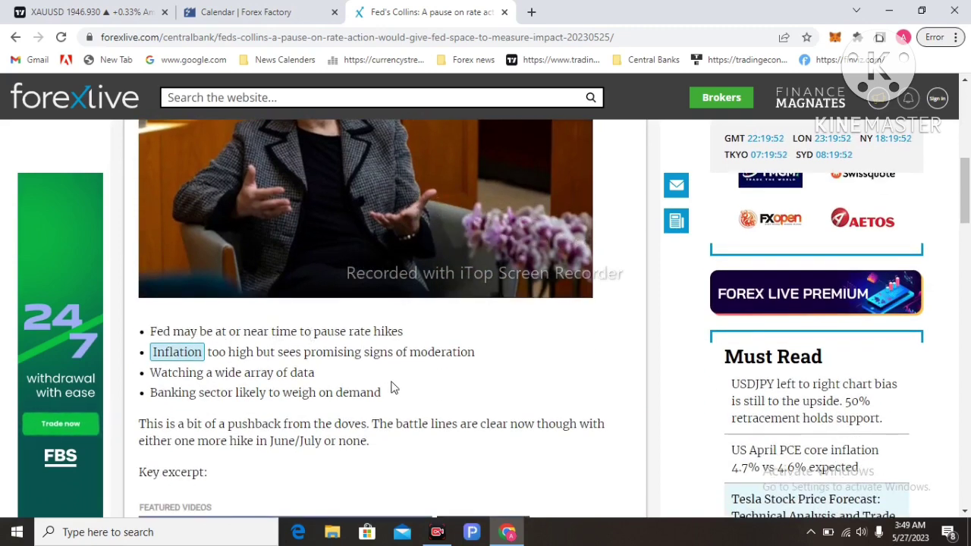
pyautogui.scroll(4, 393, 389)
pyautogui.scroll(-2, 393, 389)
pyautogui.scroll(-3, 393, 389)
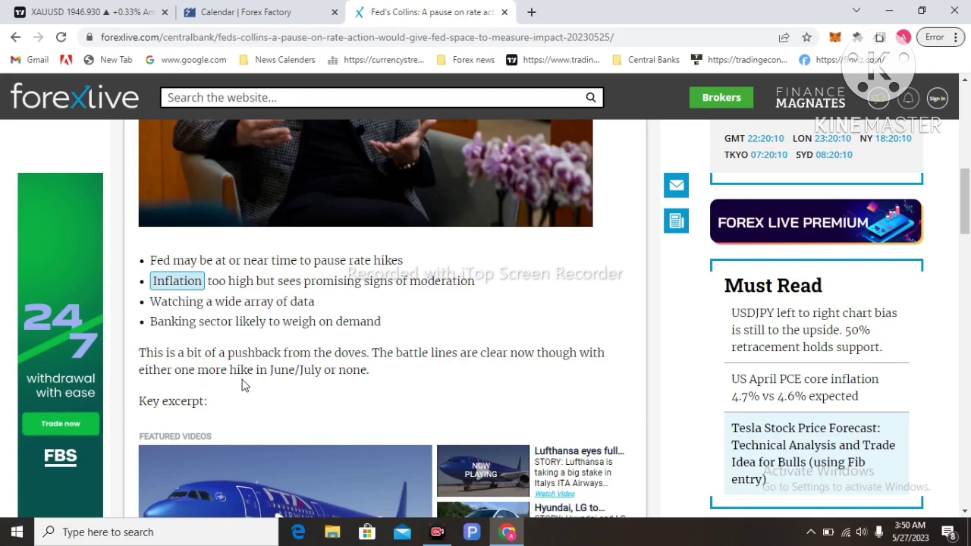
pyautogui.scroll(2, 329, 380)
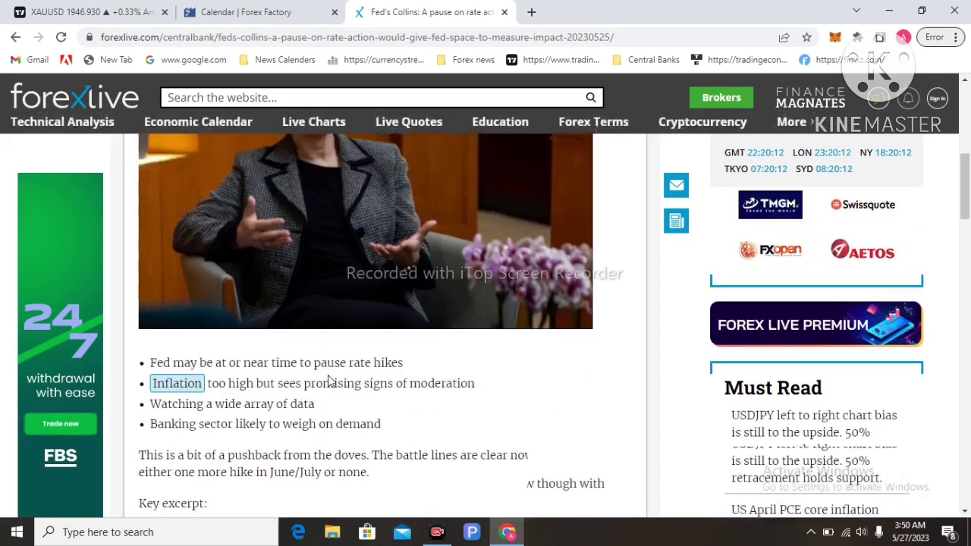
pyautogui.scroll(4, 326, 381)
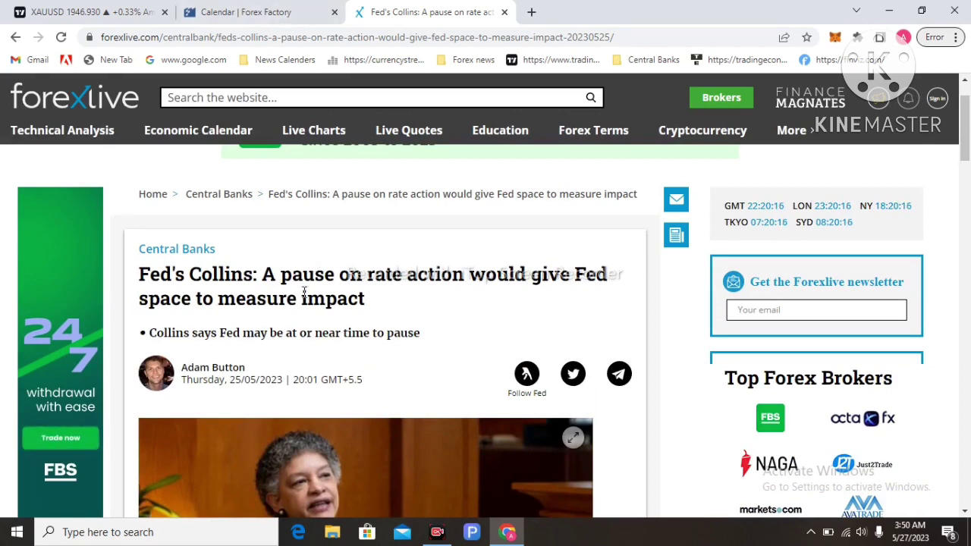
# Return to the gold chart, sketch an upward Path arrow from the latest candle to above 2040, and delete it.
pyautogui.click(106, 11)
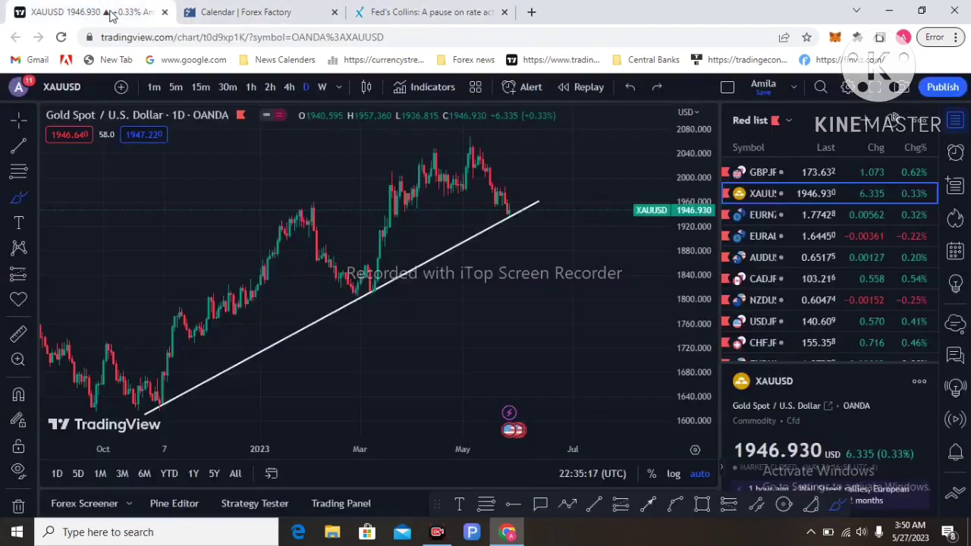
pyautogui.click(32, 198)
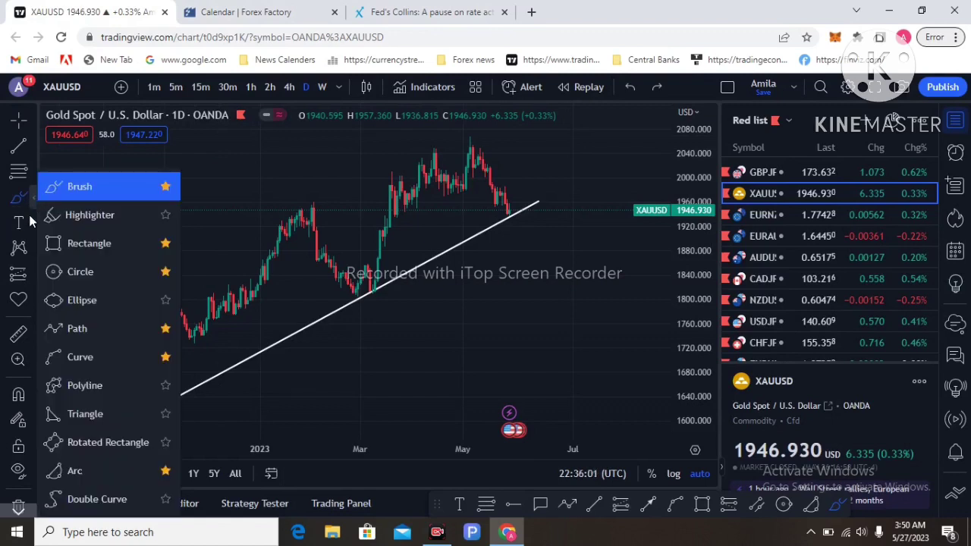
pyautogui.click(67, 334)
pyautogui.click(514, 210)
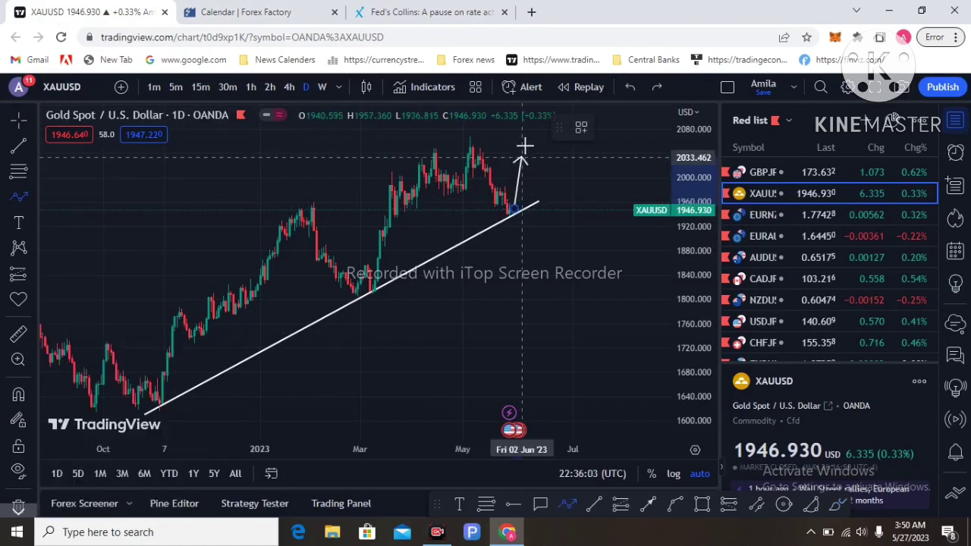
pyautogui.doubleClick(526, 144)
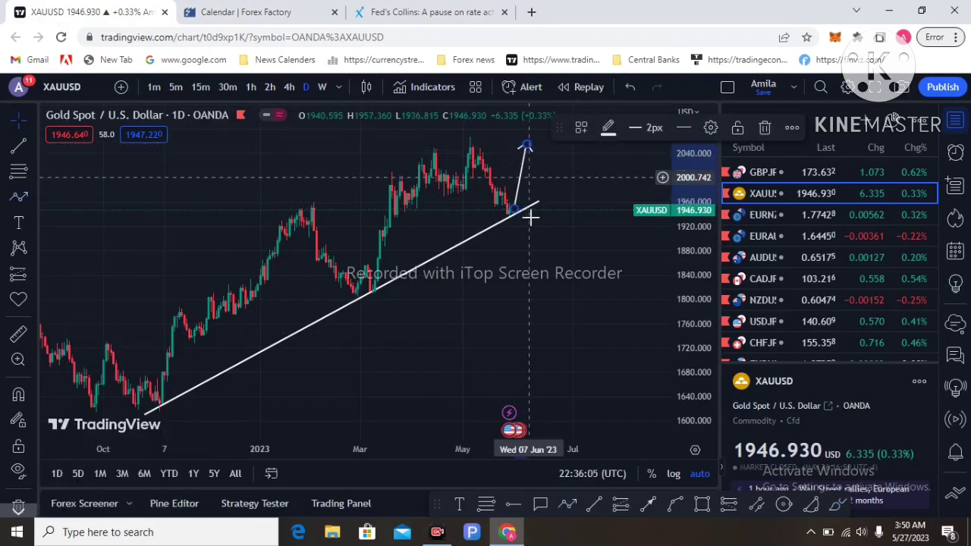
pyautogui.click(526, 146)
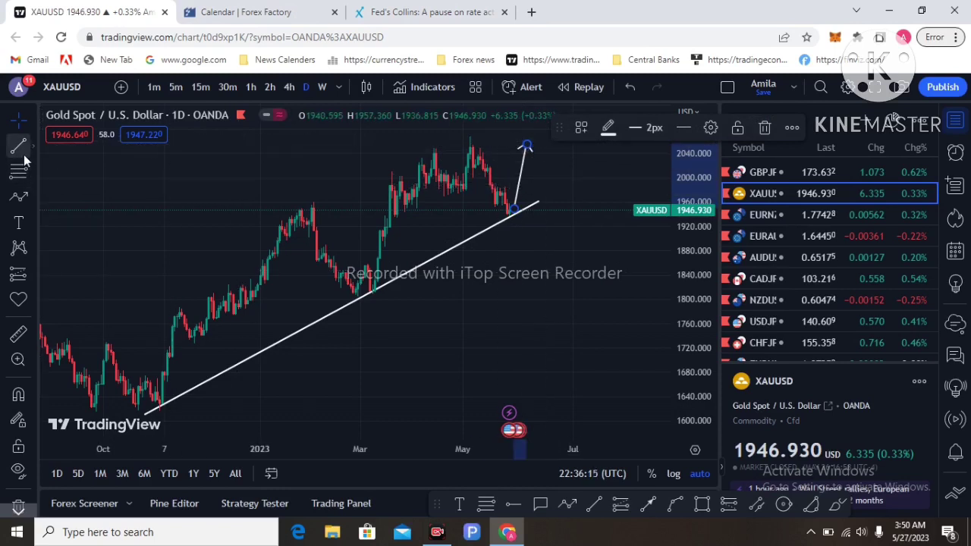
pyautogui.click(770, 129)
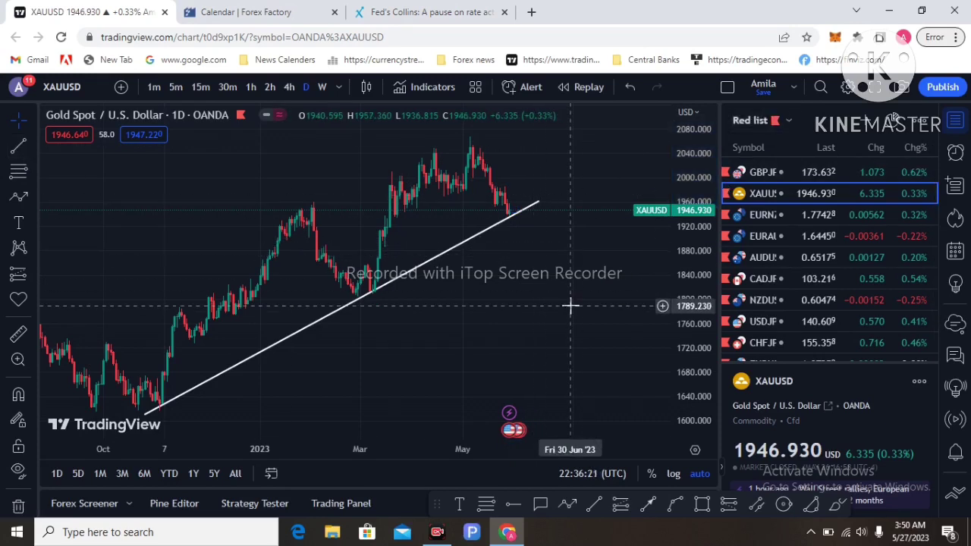
pyautogui.scroll(1, 531, 280)
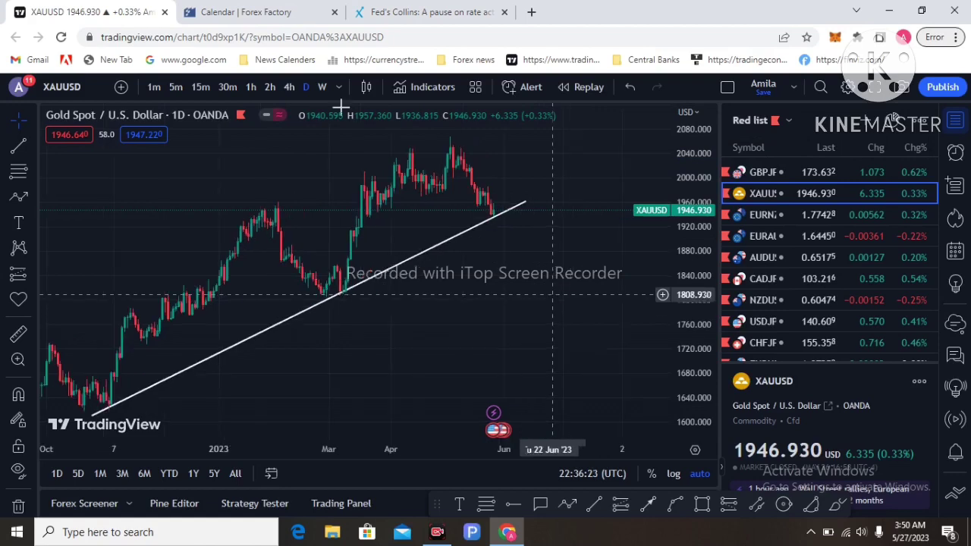
# Switch to the Forex Factory calendar and show the events for June 2, 2023.
pyautogui.click(261, 14)
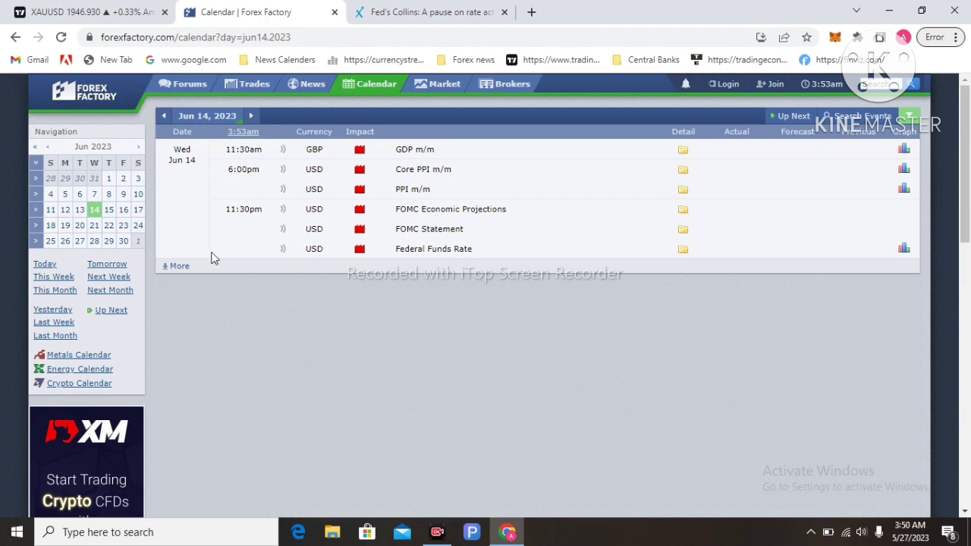
pyautogui.click(121, 182)
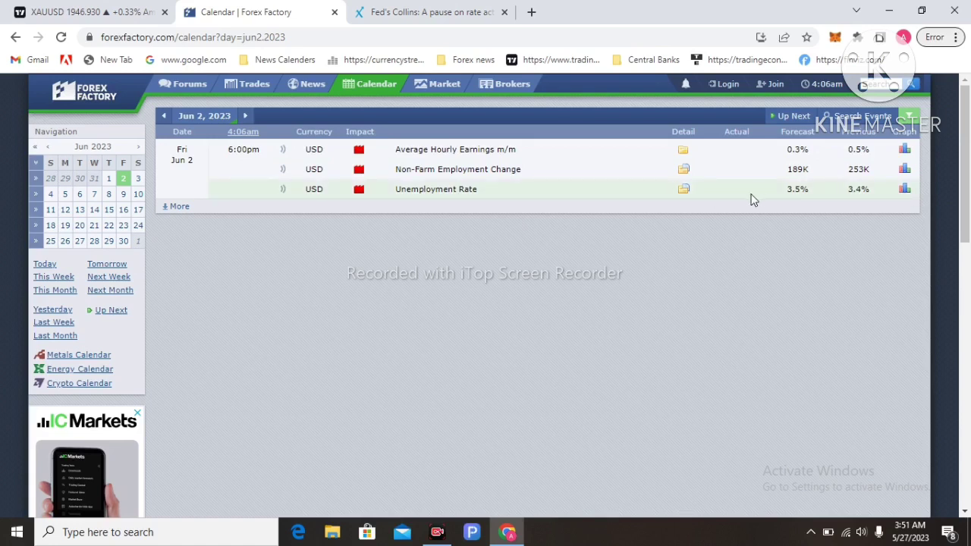
# Return to the gold chart, sketch a downward Path arrow from the trend line to about 1887, and delete it.
pyautogui.click(101, 16)
pyautogui.click(18, 196)
pyautogui.click(495, 212)
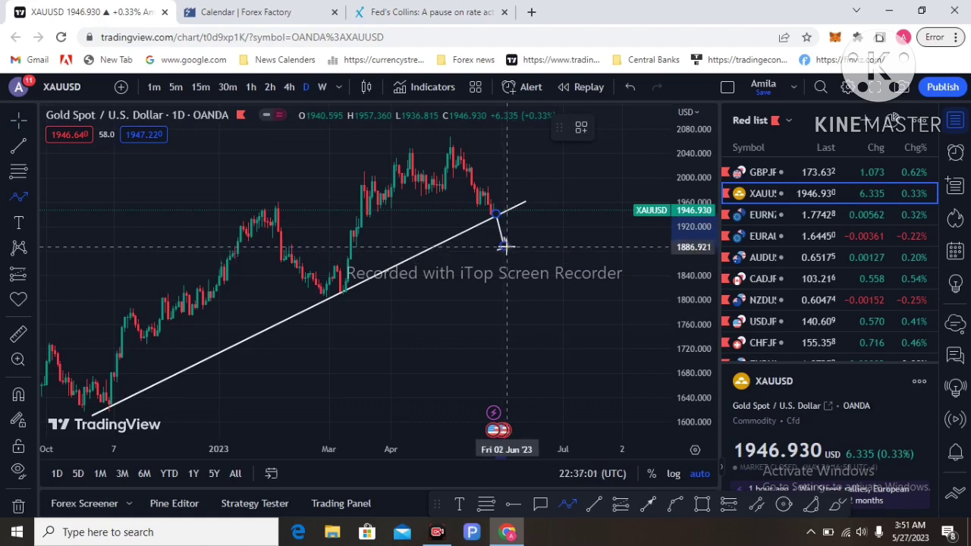
pyautogui.click(504, 247)
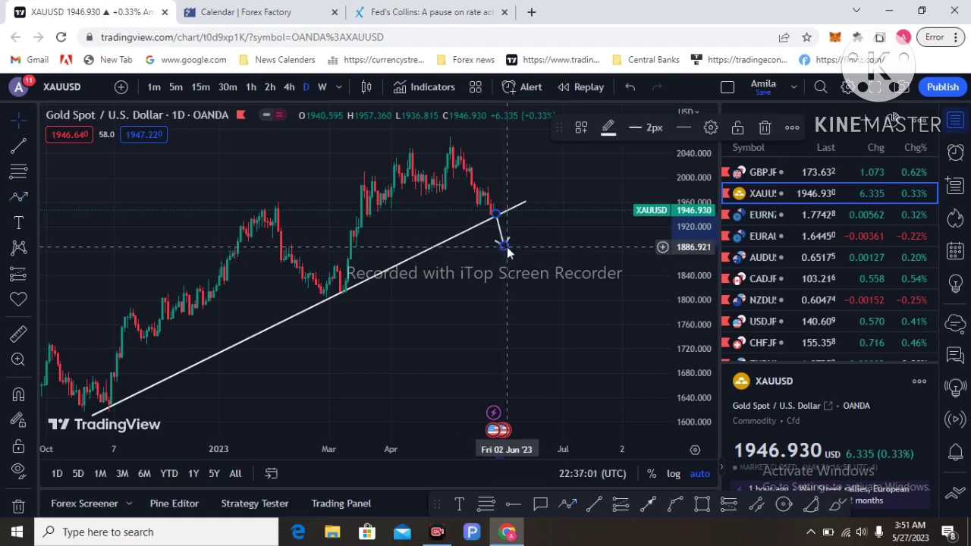
pyautogui.click(764, 129)
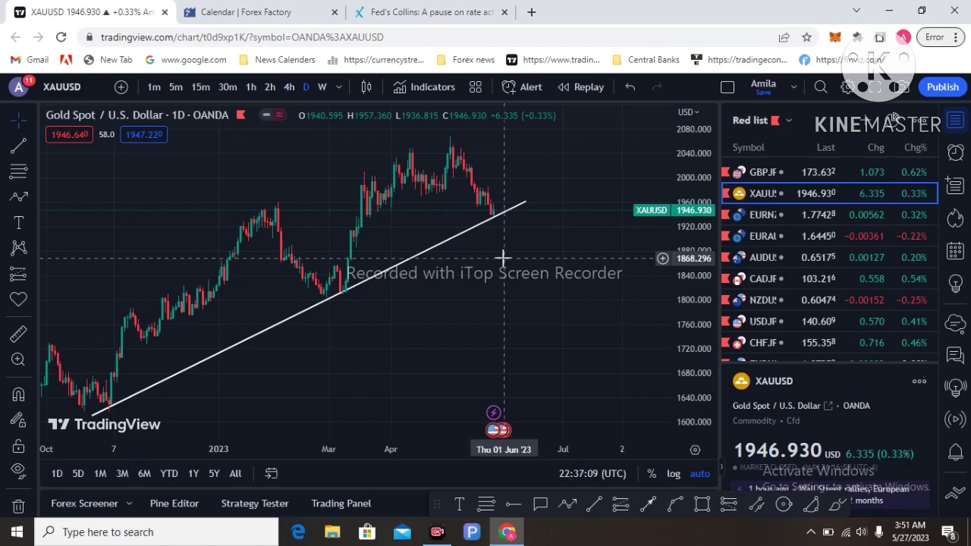
# Review the June 2 USD events in the Forex Factory calendar once more and return to the gold chart.
pyautogui.click(250, 14)
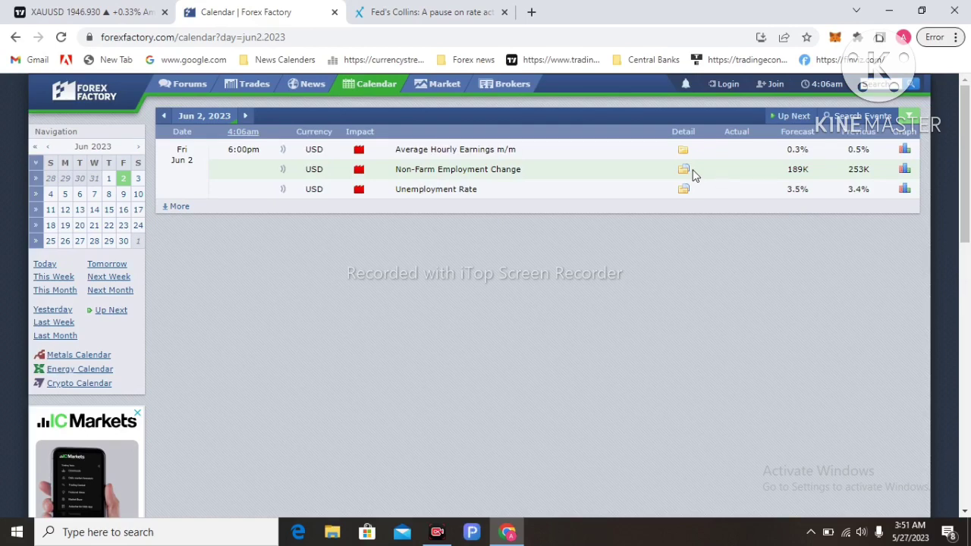
pyautogui.click(101, 12)
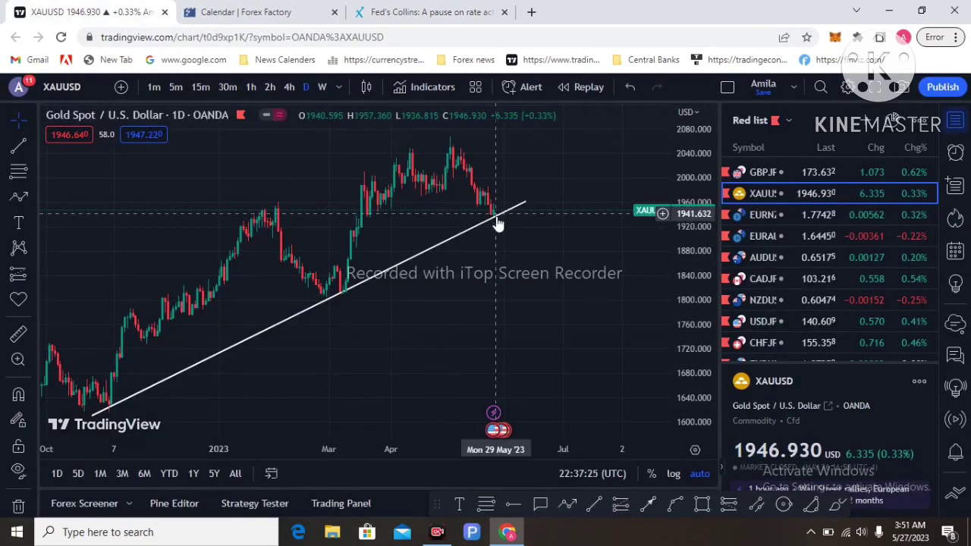
# Remove all drawings from the gold chart and switch it to the 4-hour timeframe.
pyautogui.rightClick(504, 262)
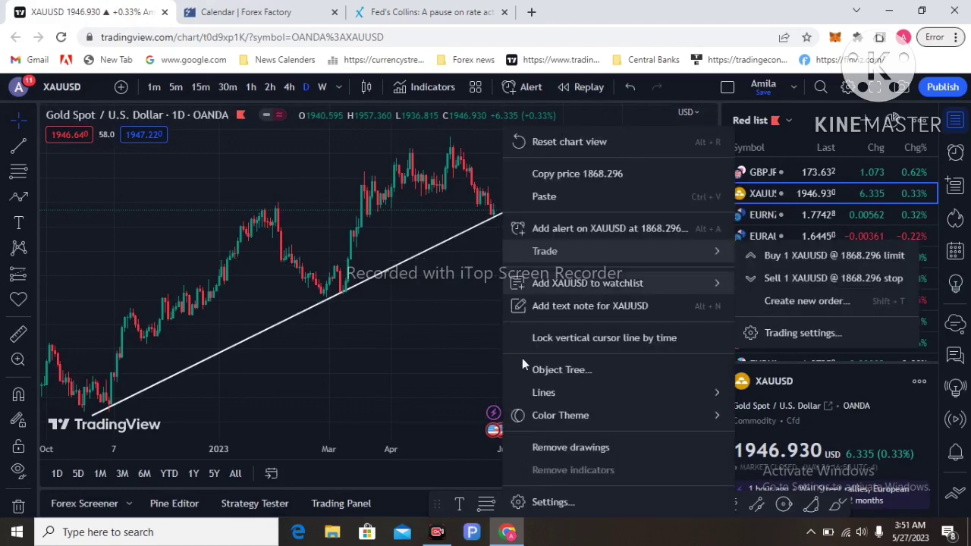
pyautogui.click(559, 448)
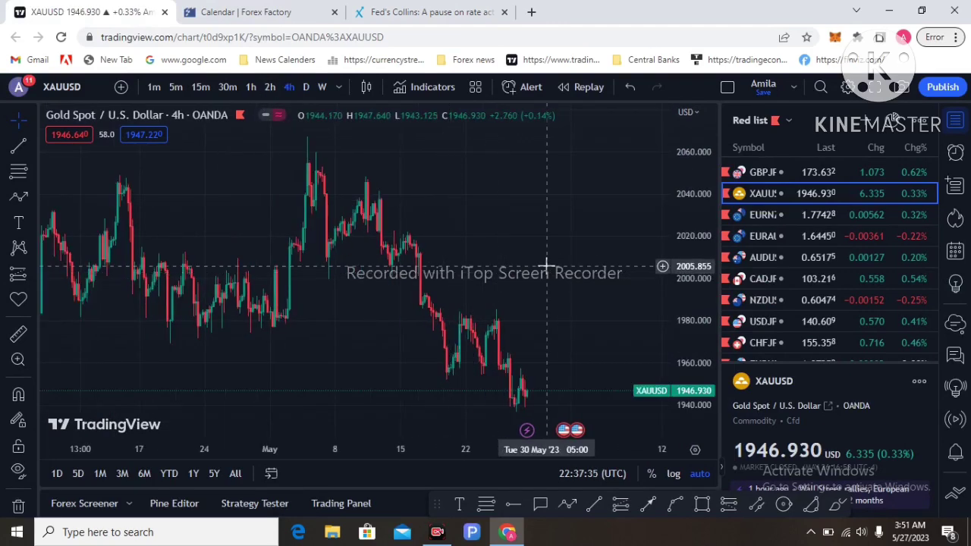
pyautogui.scroll(2, 547, 267)
pyautogui.scroll(-2, 685, 260)
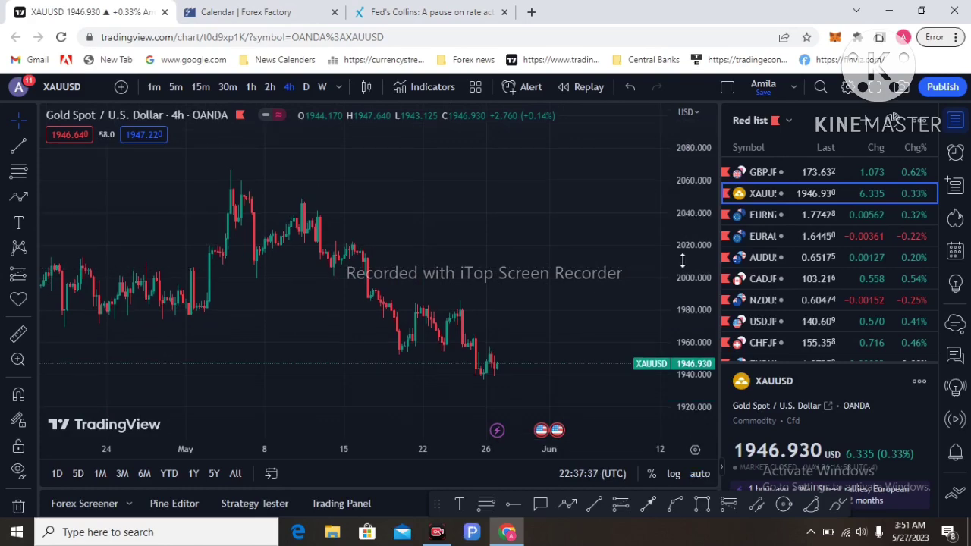
# Draw a falling trend line beneath the lows from about 2009 on 5 May 2023 to about 1910 on 29 May 2023.
pyautogui.click(19, 144)
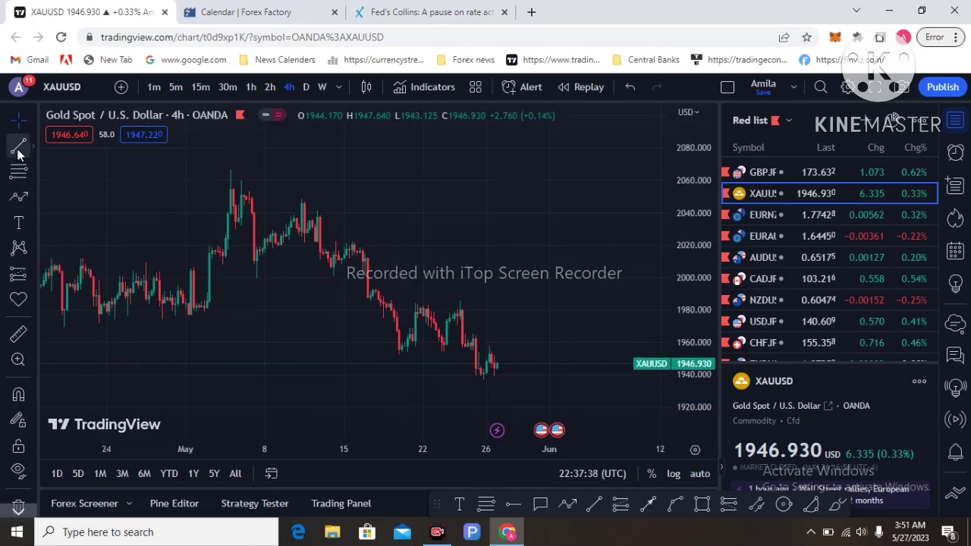
pyautogui.click(249, 264)
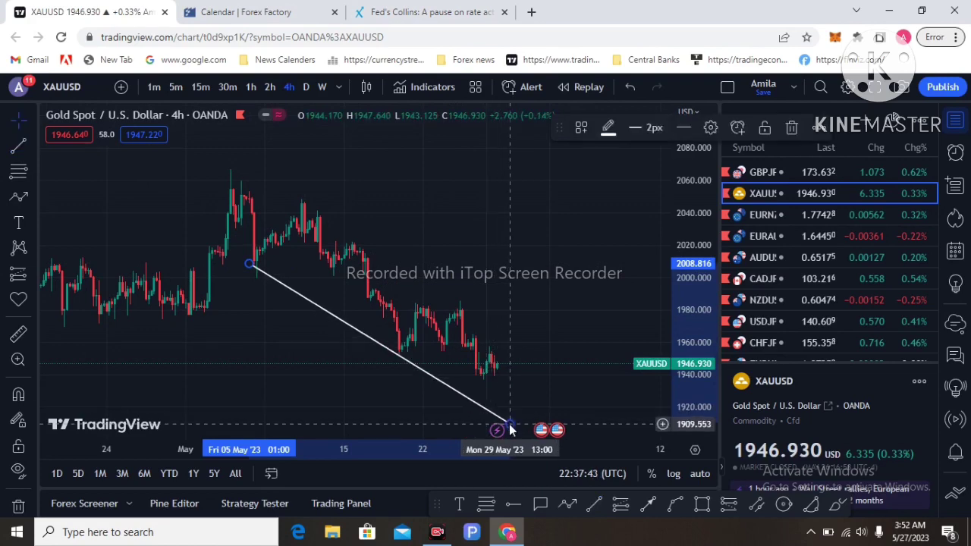
pyautogui.doubleClick(509, 428)
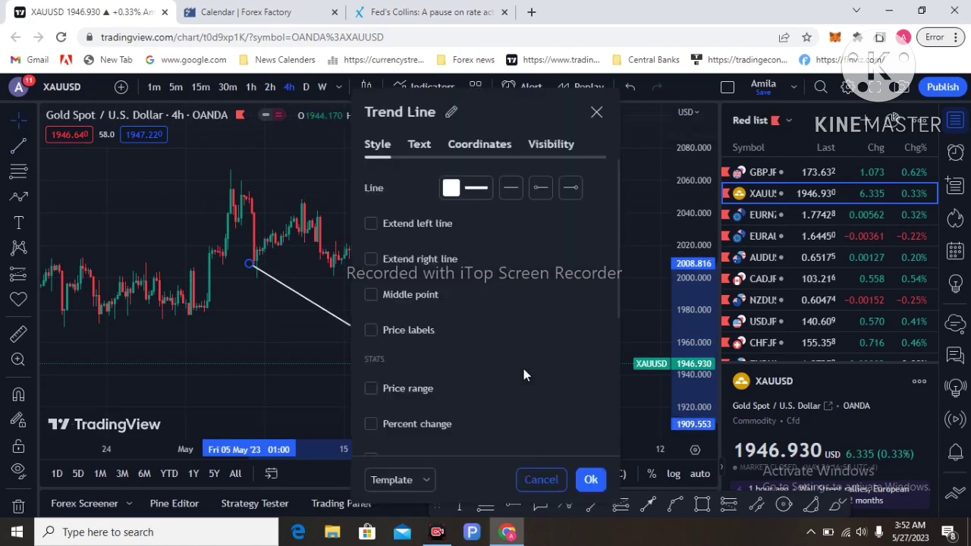
pyautogui.click(596, 113)
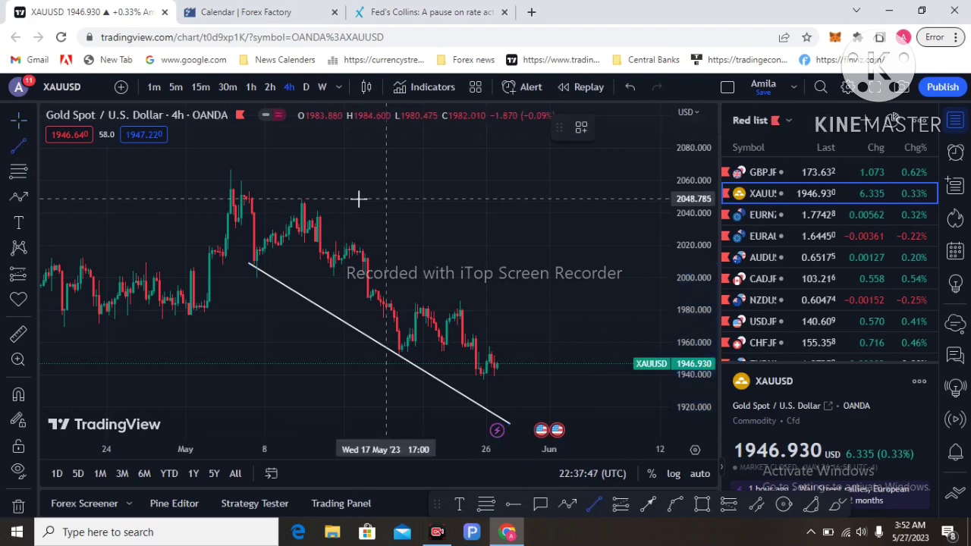
# Draw a falling trend line above the highs from about 2053 on 9 May 2023 to about 1941 on 1 June 2023.
pyautogui.click(288, 198)
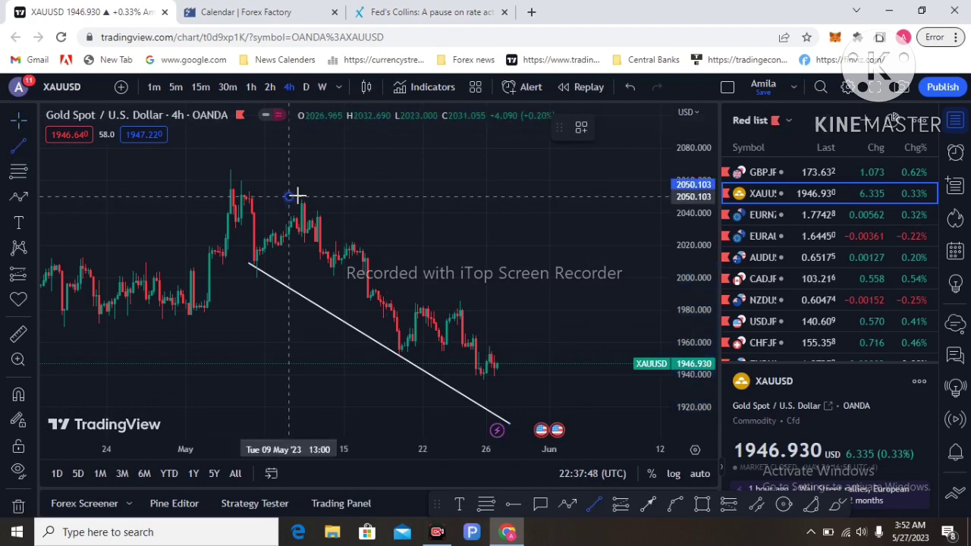
pyautogui.click(552, 371)
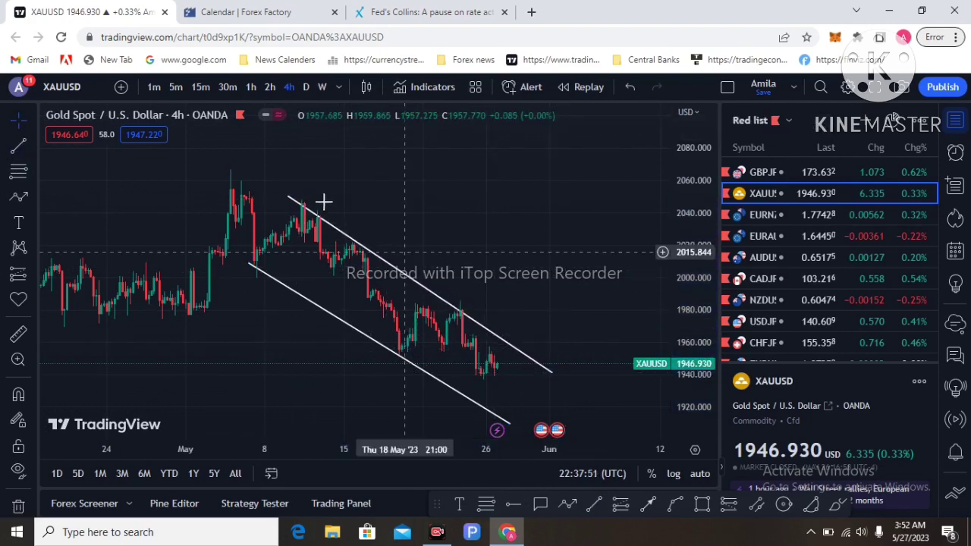
pyautogui.click(288, 199)
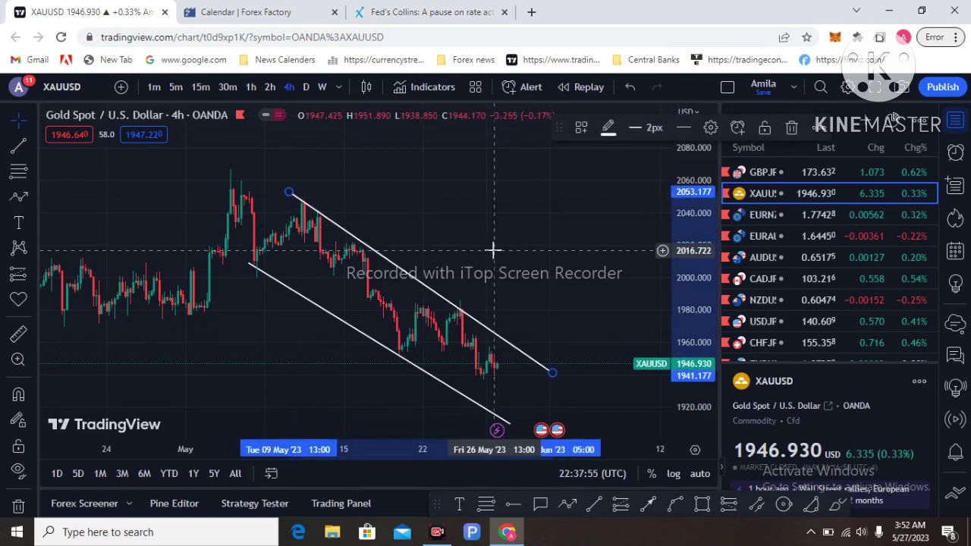
# Sketch a zigzag Path arrow along the swings between both trend lines, ending at about 1908 on 29 May 2023.
pyautogui.scroll(1, 493, 250)
pyautogui.click(19, 195)
pyautogui.click(186, 184)
pyautogui.click(229, 275)
pyautogui.click(287, 214)
pyautogui.click(387, 363)
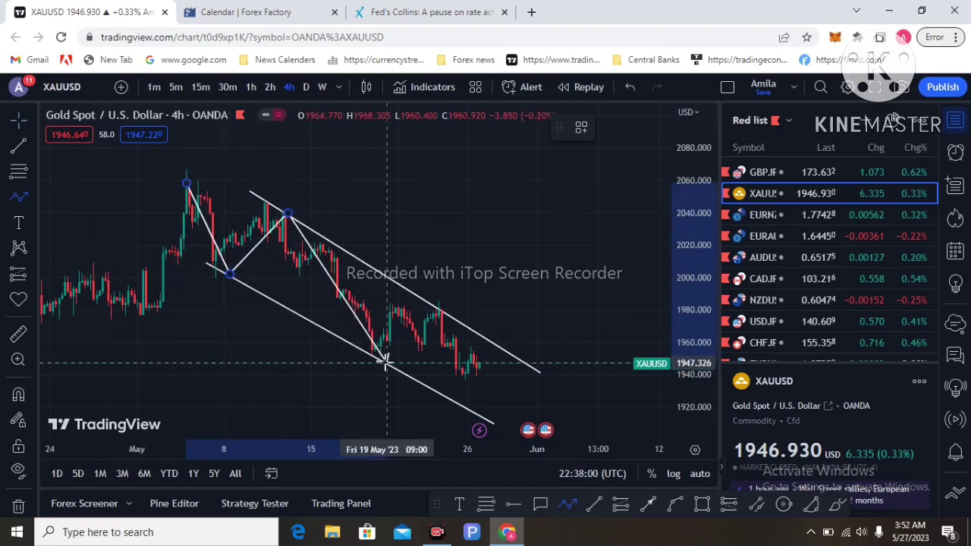
pyautogui.click(435, 310)
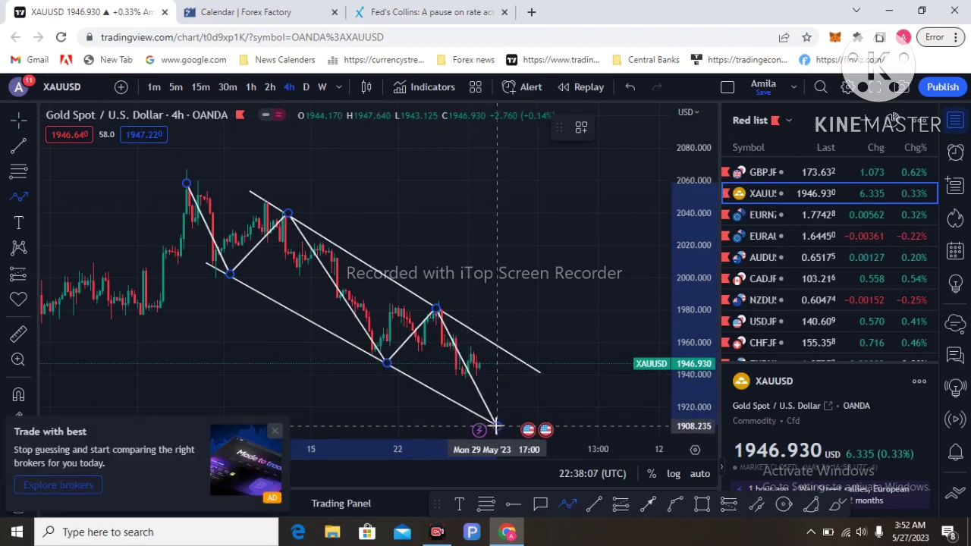
pyautogui.click(497, 425)
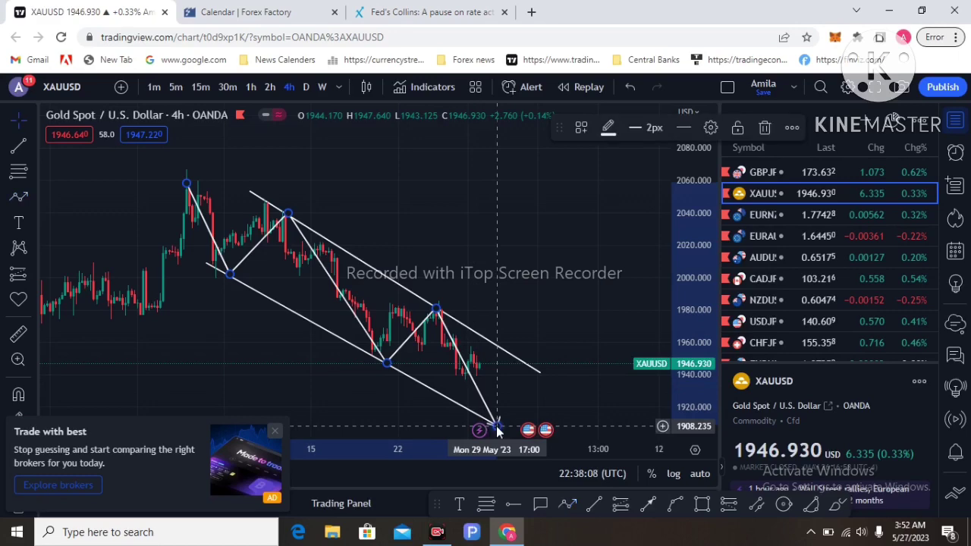
# Dismiss the broker advertisement and the ad-free upgrade offer, and delete the zigzag path from the chart.
pyautogui.click(275, 431)
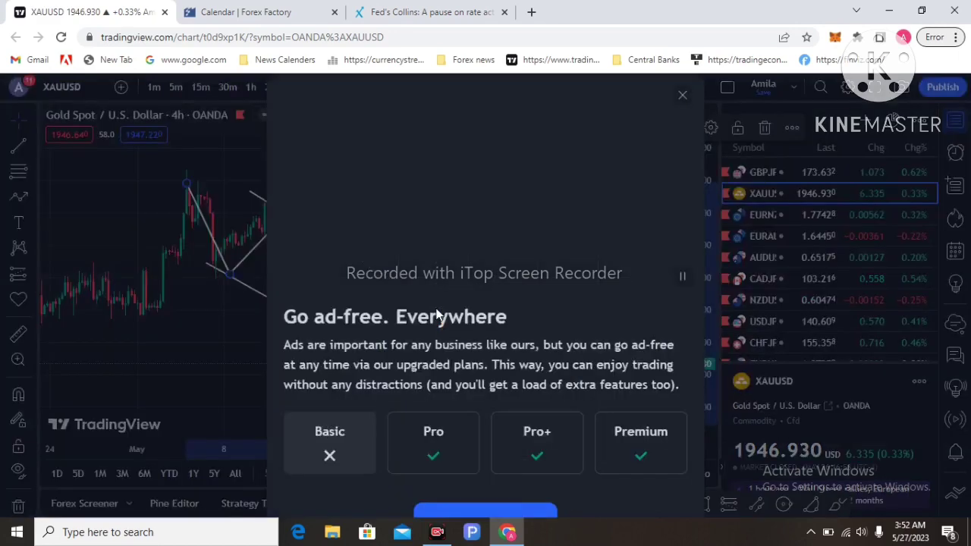
pyautogui.click(682, 95)
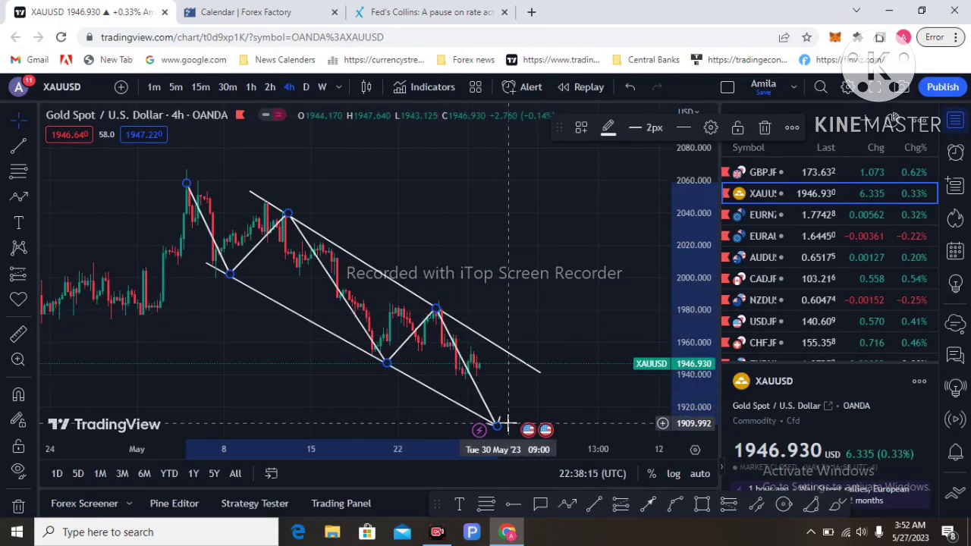
pyautogui.click(764, 129)
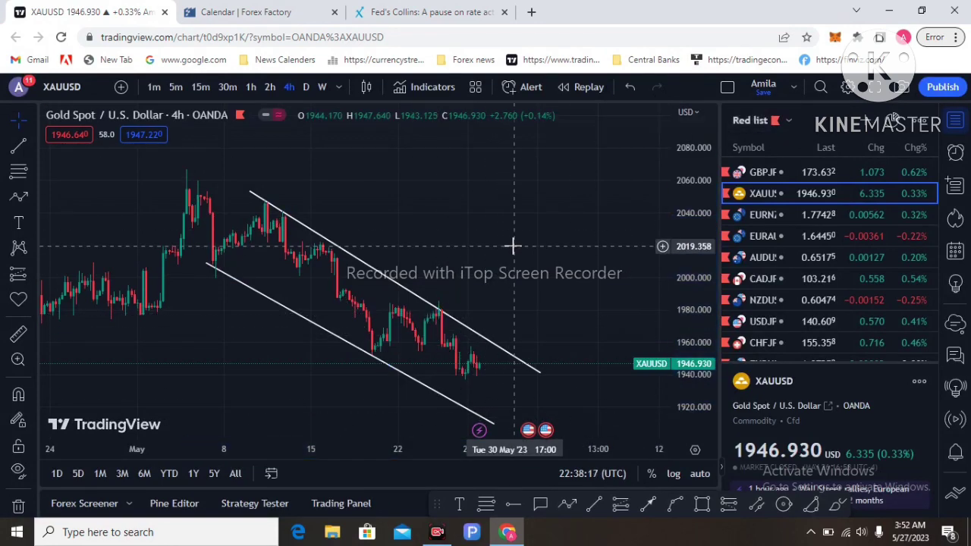
# Draw a thin horizontal rectangle at about 1955, from the low near the lower trend line to the upper trend line.
pyautogui.click(32, 198)
pyautogui.click(60, 250)
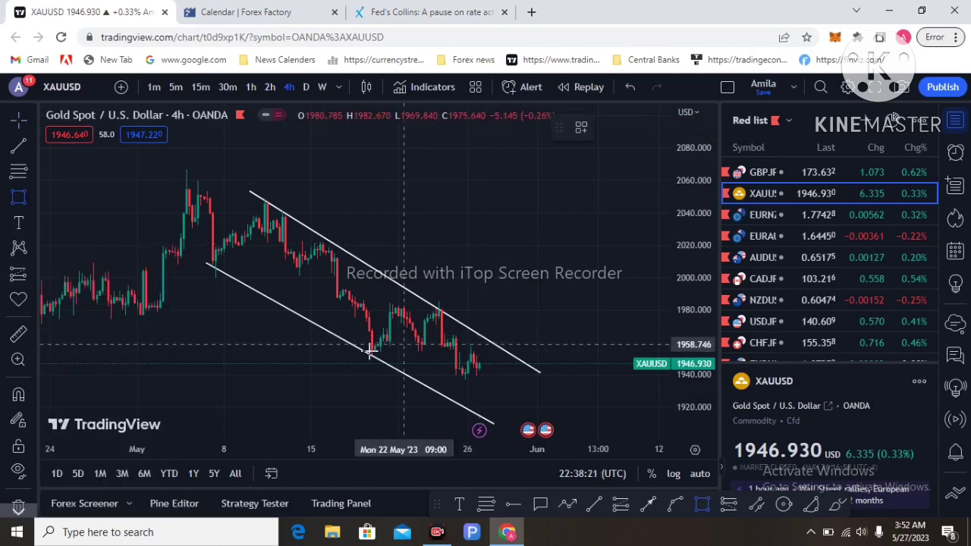
pyautogui.moveTo(363, 349); pyautogui.dragTo(508, 354)
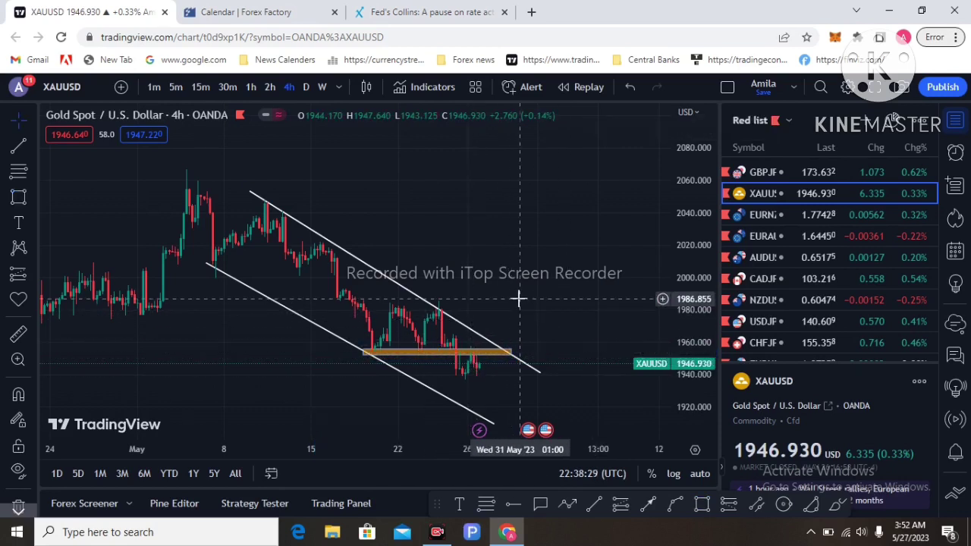
# Switch the gold chart to the daily timeframe and draw a horizontal ray at about 1907 starting on 6 March 2023.
pyautogui.scroll(3, 519, 298)
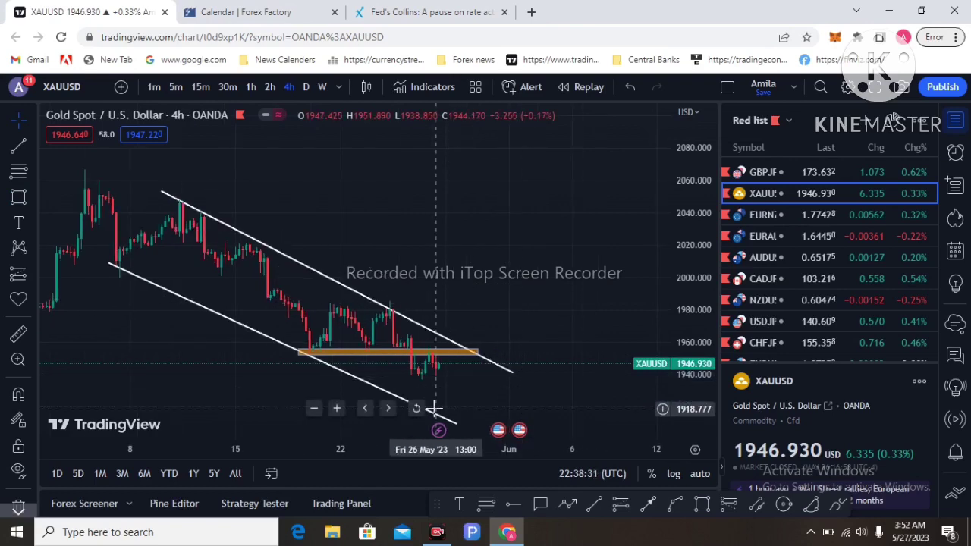
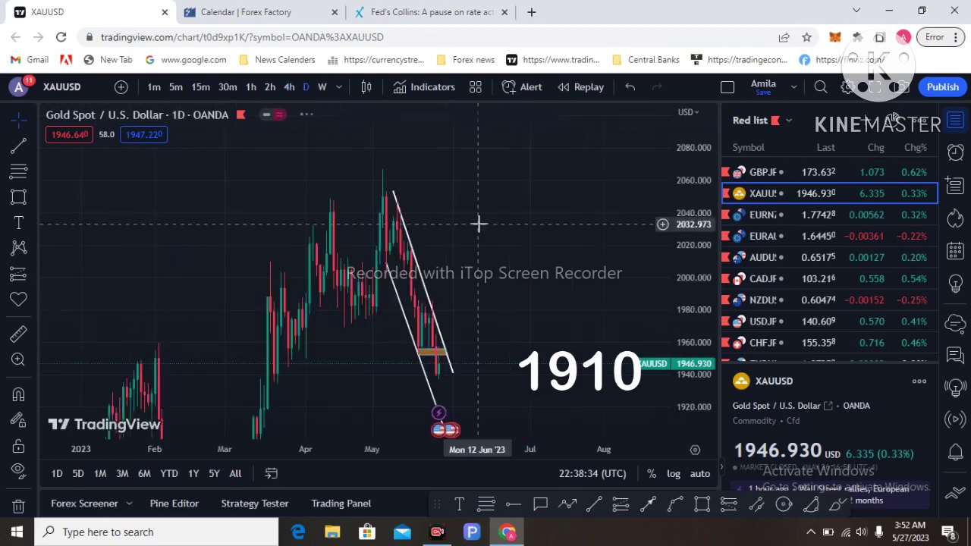
pyautogui.moveTo(700, 277); pyautogui.dragTo(699, 307)
pyautogui.moveTo(535, 330); pyautogui.dragTo(578, 316)
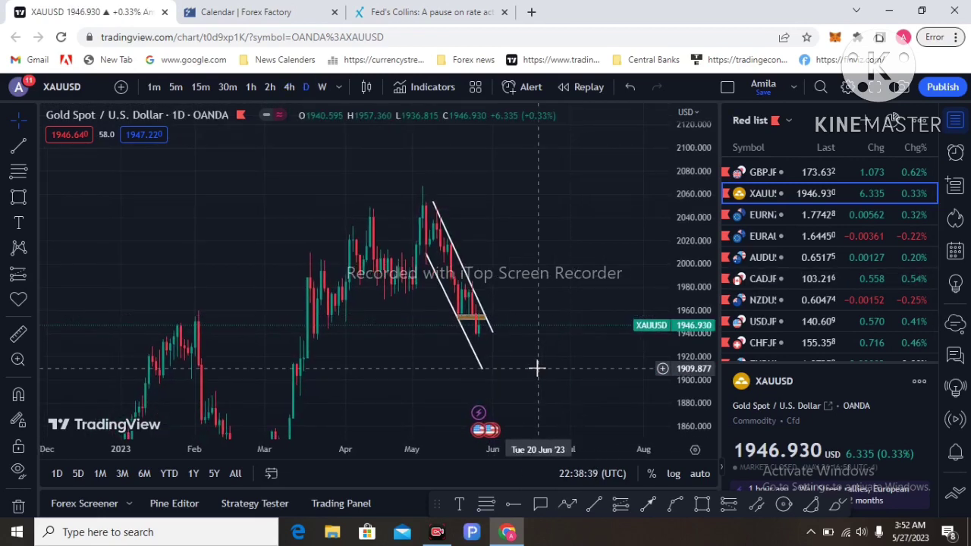
pyautogui.click(33, 153)
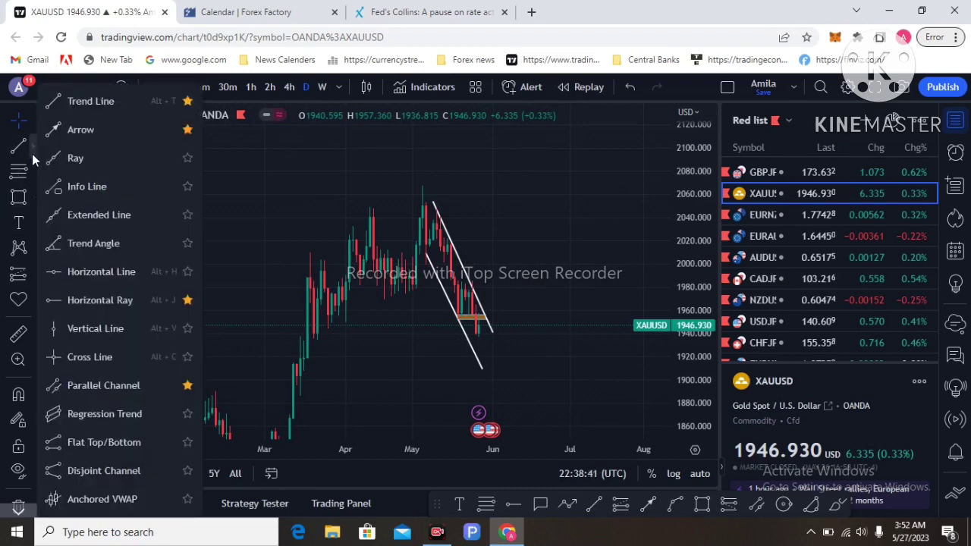
pyautogui.click(67, 303)
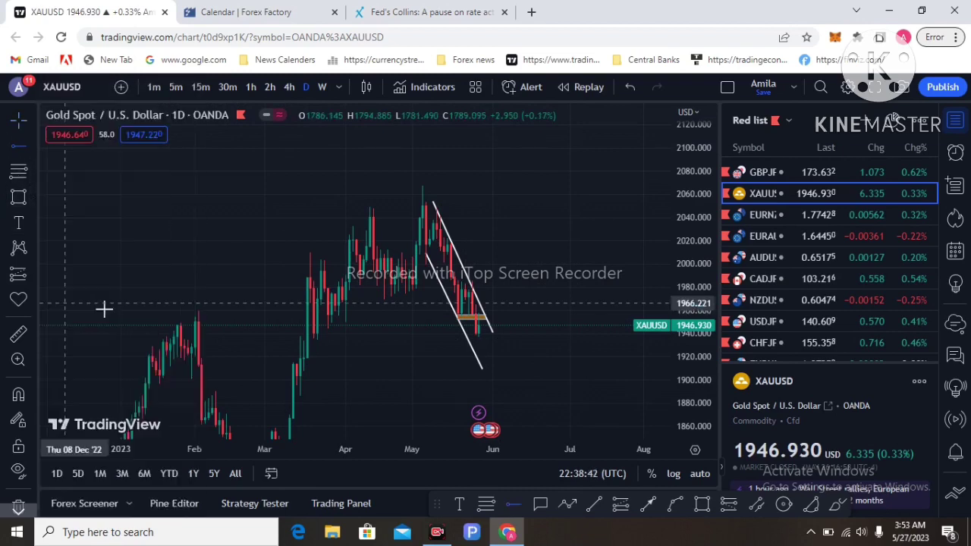
pyautogui.click(274, 370)
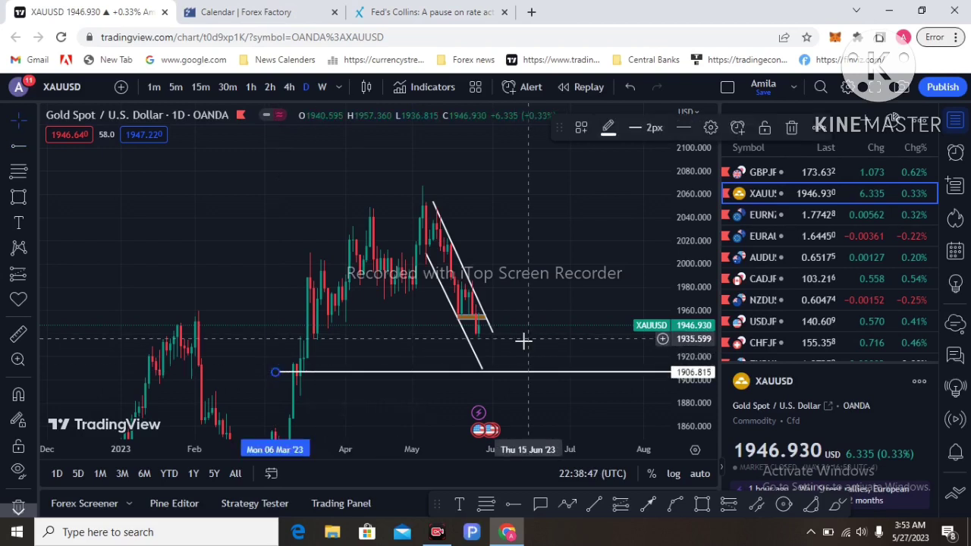
# Sketch a short downward Path arrow from the latest daily candle to about 1912 on 30 May 2023, and remove it.
pyautogui.scroll(1, 525, 303)
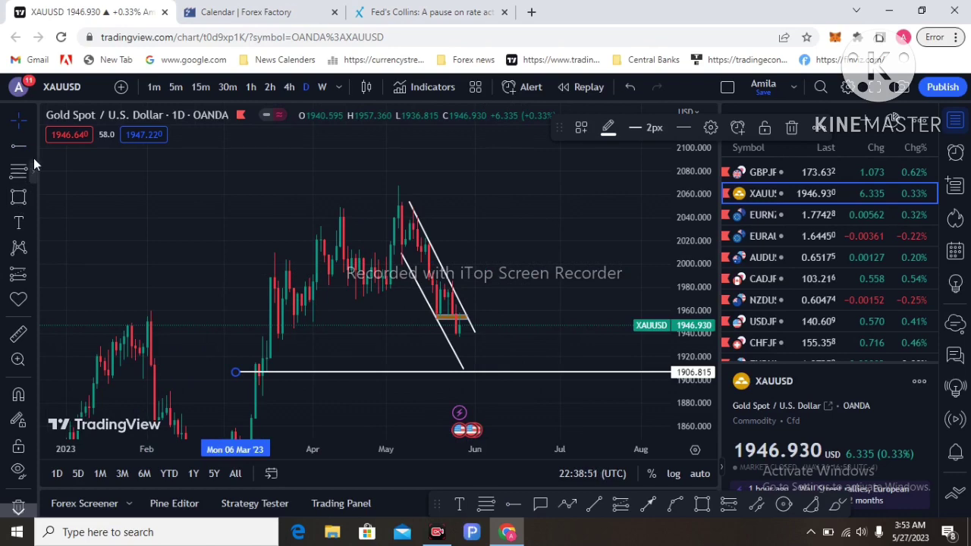
pyautogui.click(33, 200)
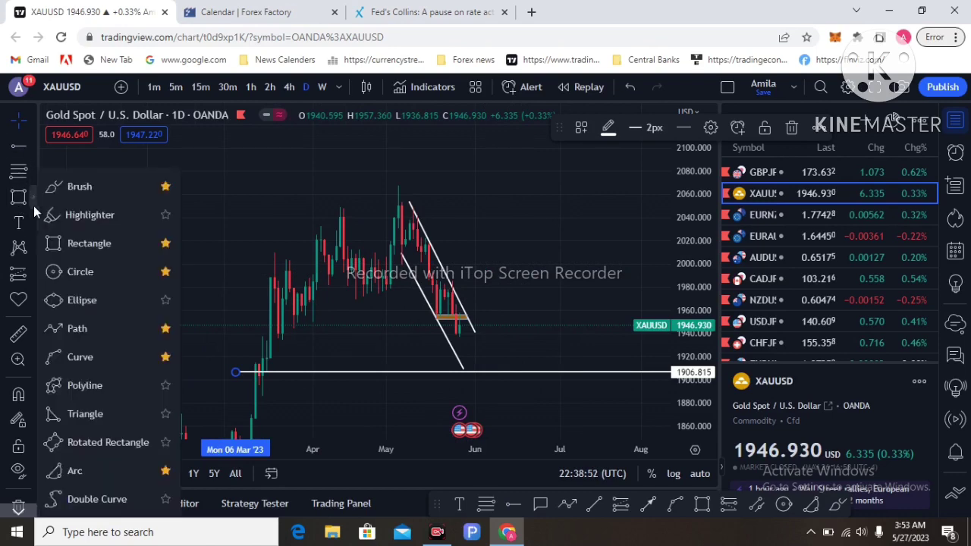
pyautogui.click(78, 334)
pyautogui.click(464, 334)
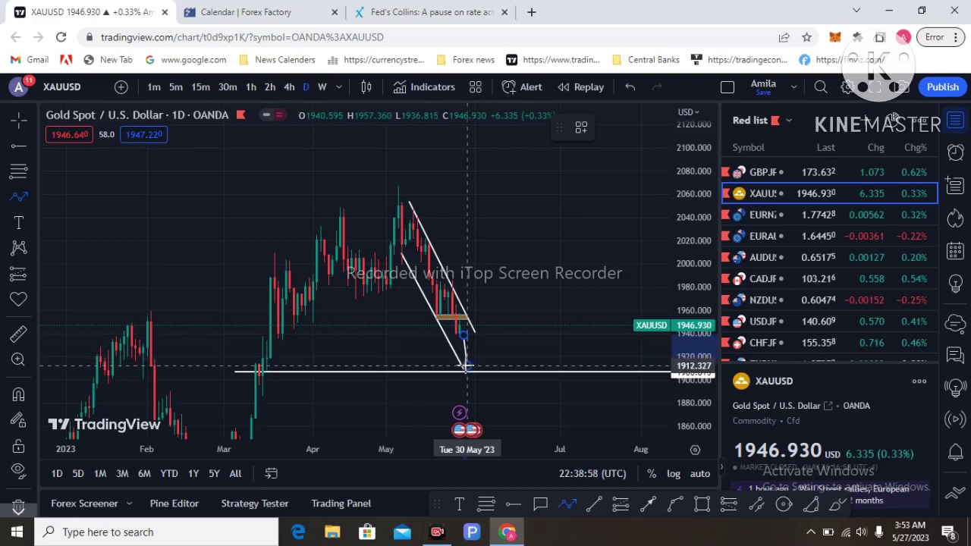
pyautogui.doubleClick(465, 366)
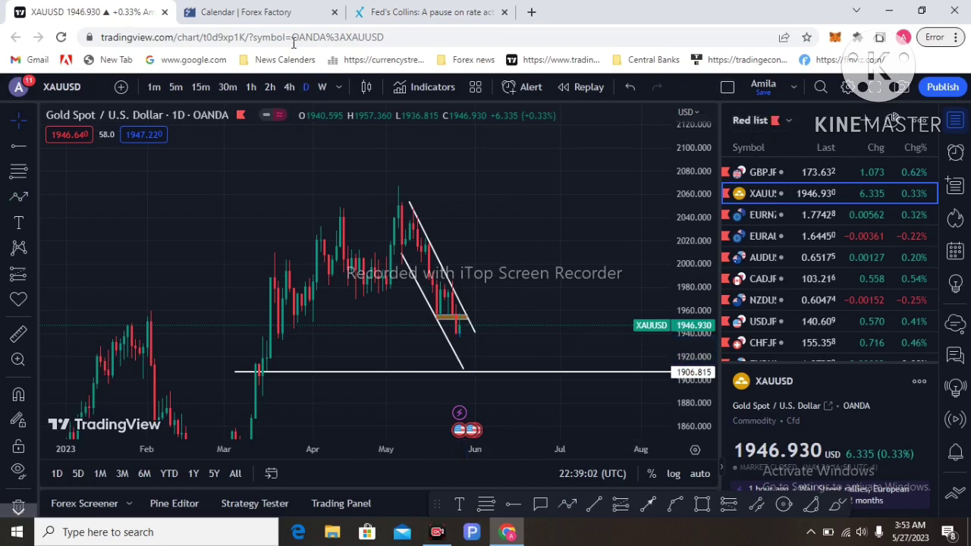
# Examine the June 2 average hourly earnings, non-farm employment and unemployment forecasts in the Forex Factory calendar, and return to the gold chart.
pyautogui.click(266, 15)
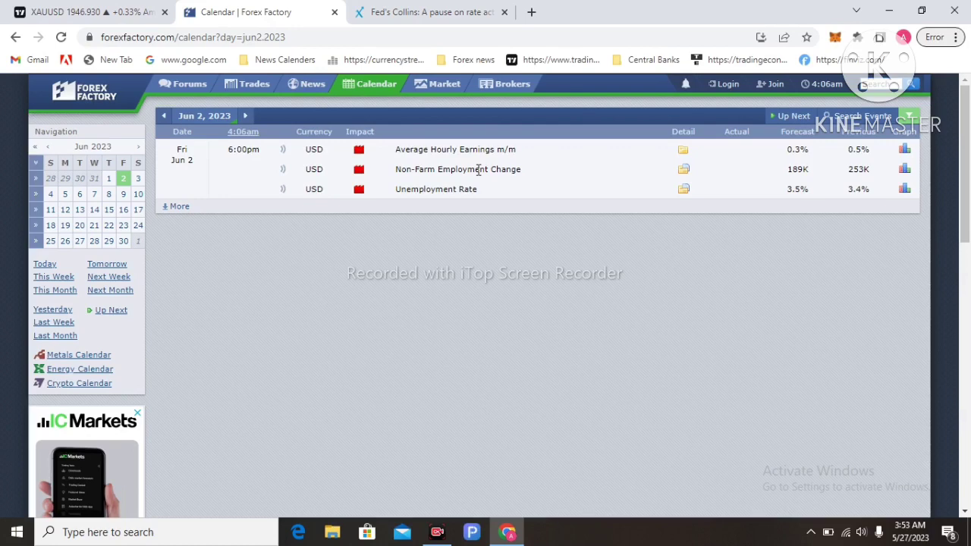
pyautogui.click(95, 12)
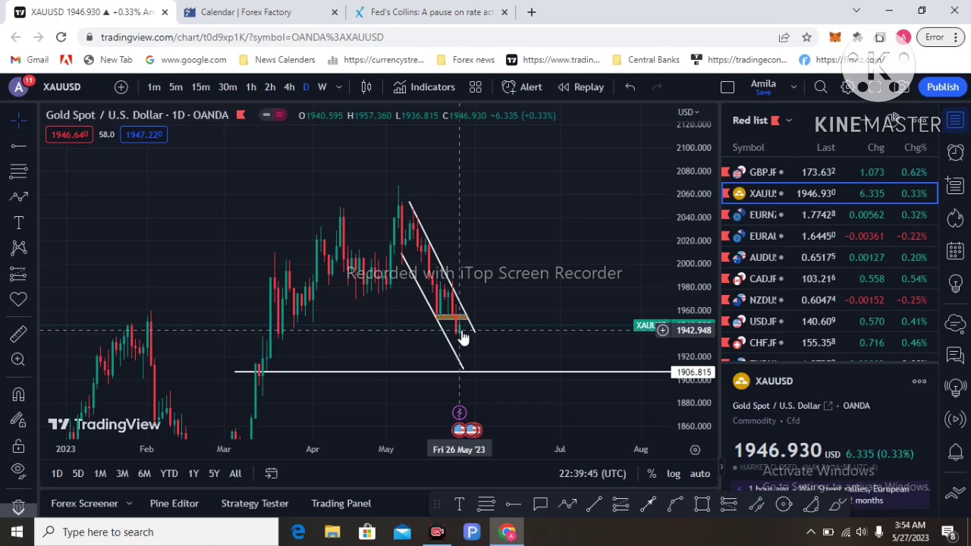
# Switch the gold chart back to the 4-hour timeframe and reset the chart view.
pyautogui.click(283, 87)
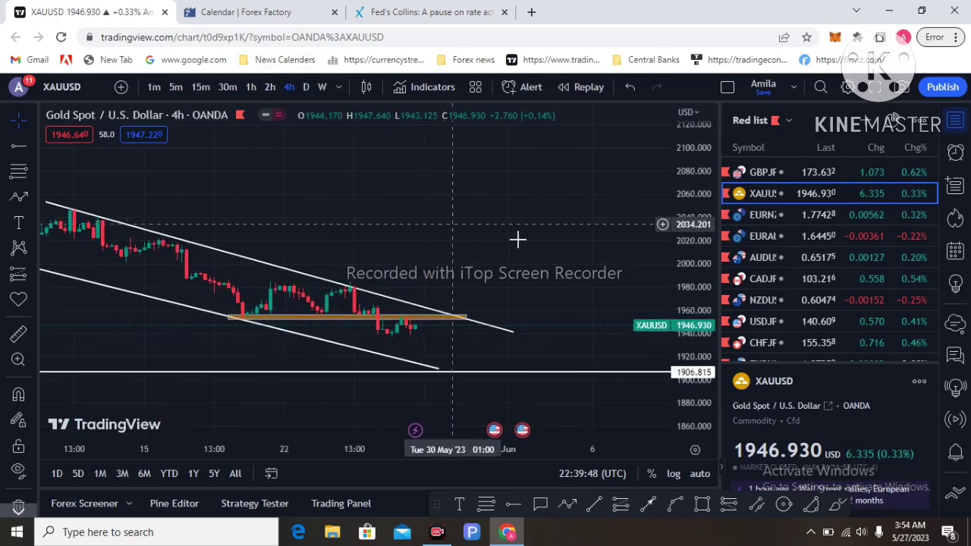
pyautogui.rightClick(445, 172)
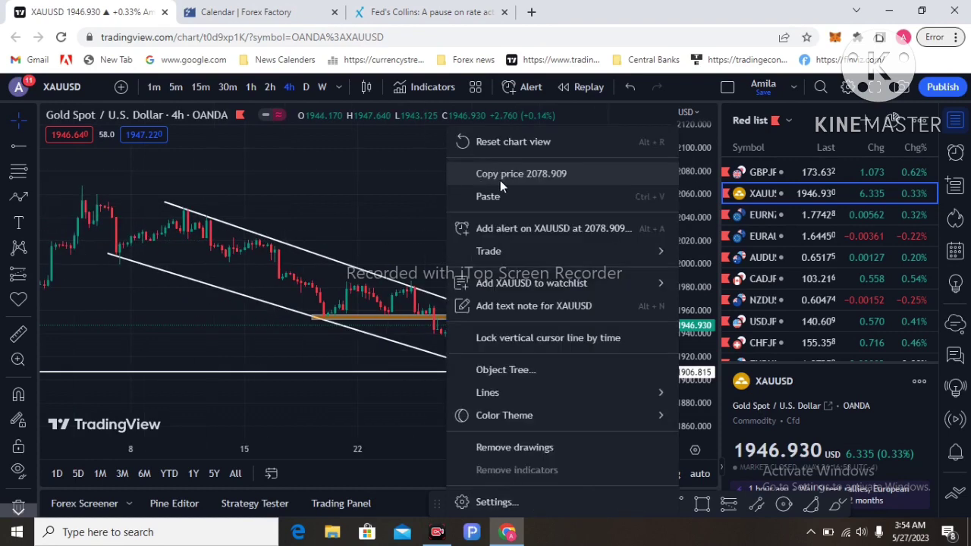
pyautogui.click(513, 143)
pyautogui.moveTo(520, 193); pyautogui.dragTo(381, 178)
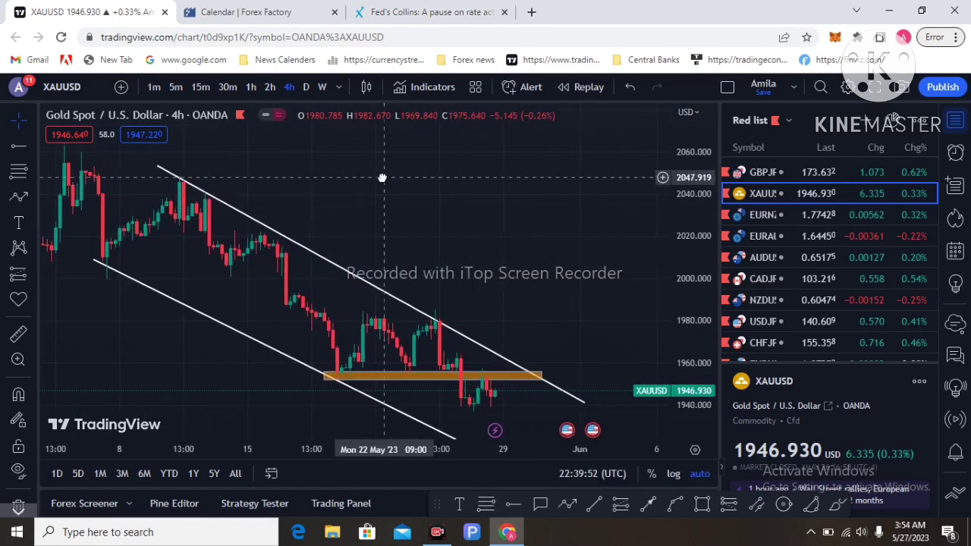